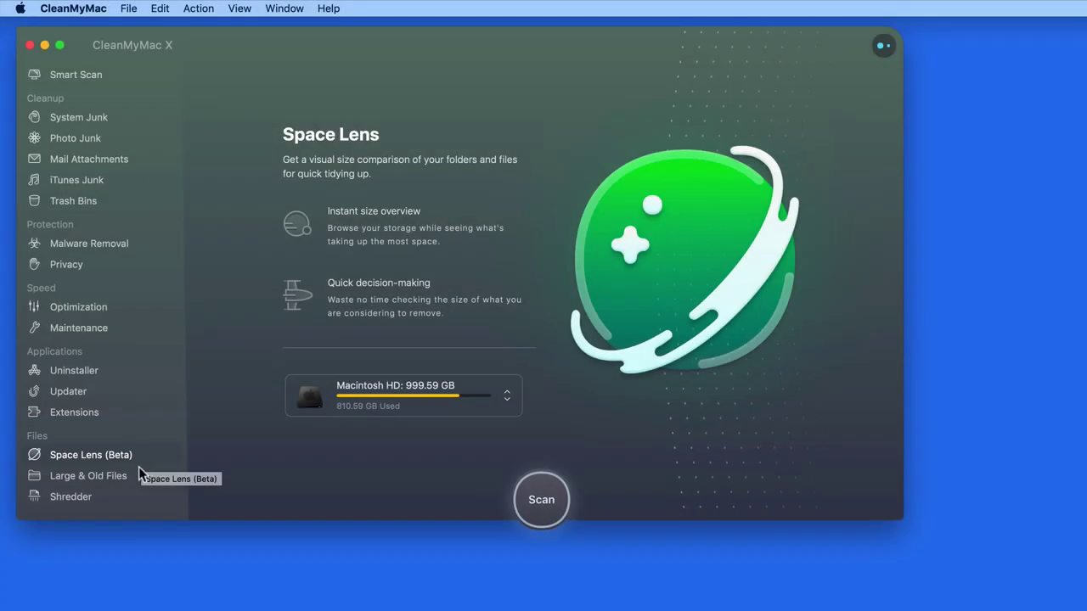
# Step: Run a Space Lens scan of Macintosh HD and browse its folder sizes, Users largest at 326.29 GB
pyautogui.click(138, 478)
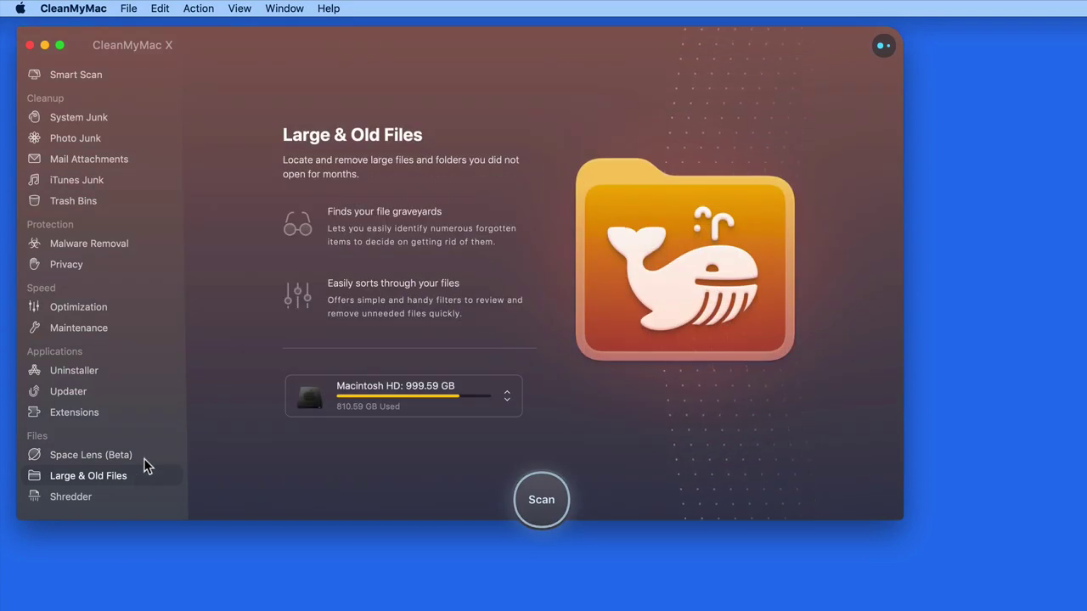
pyautogui.click(143, 455)
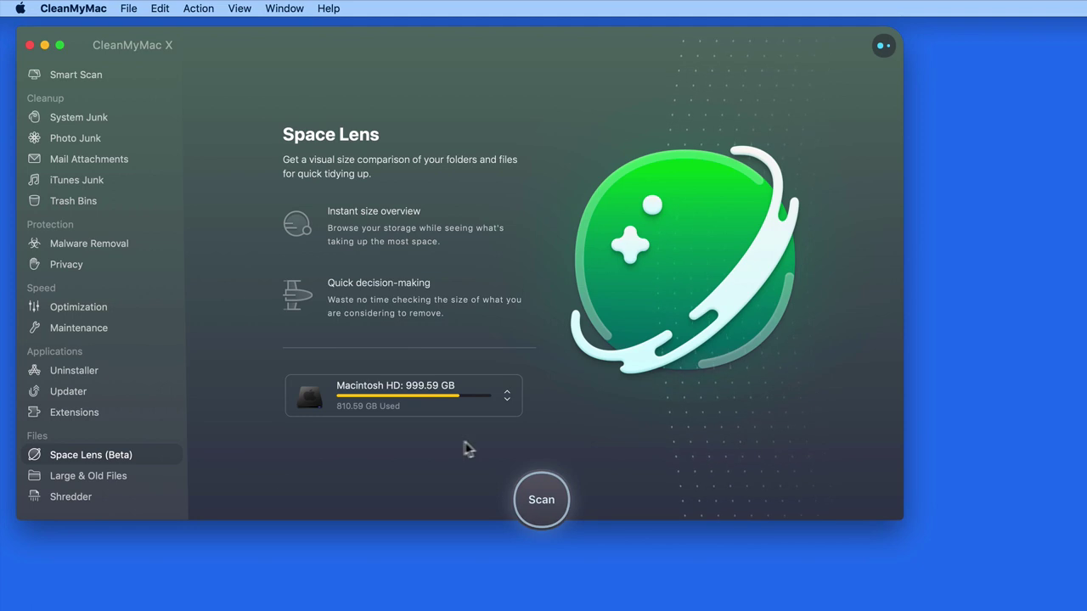
pyautogui.click(507, 396)
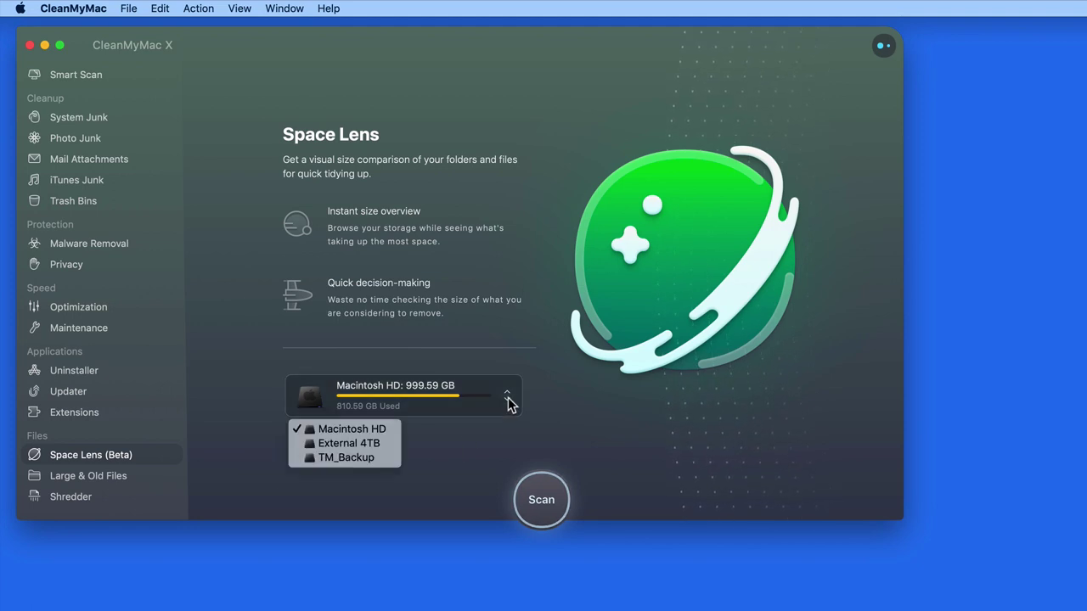
pyautogui.click(393, 433)
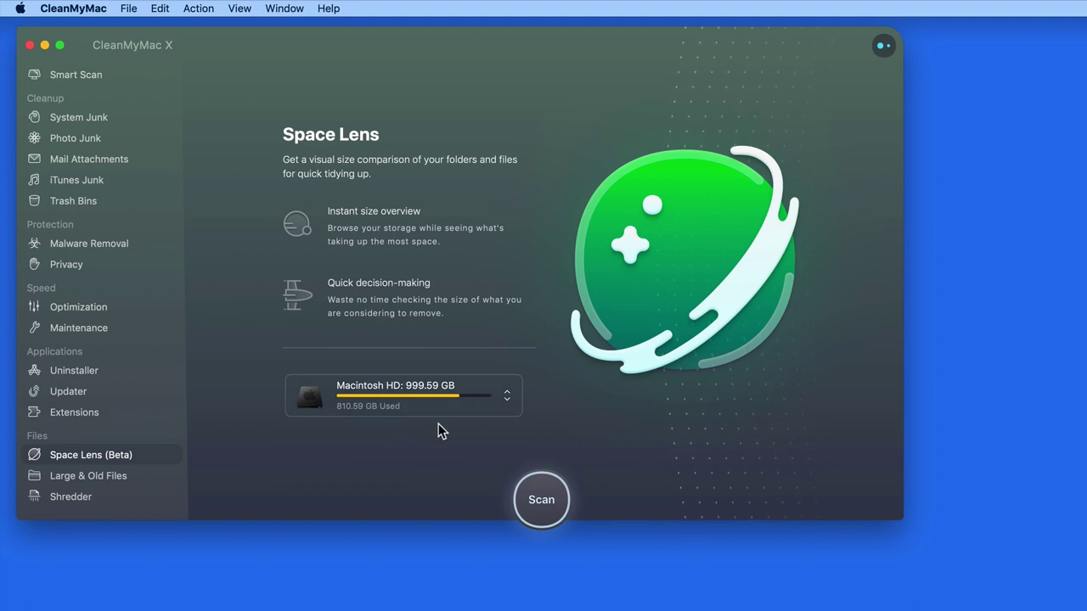
pyautogui.click(545, 500)
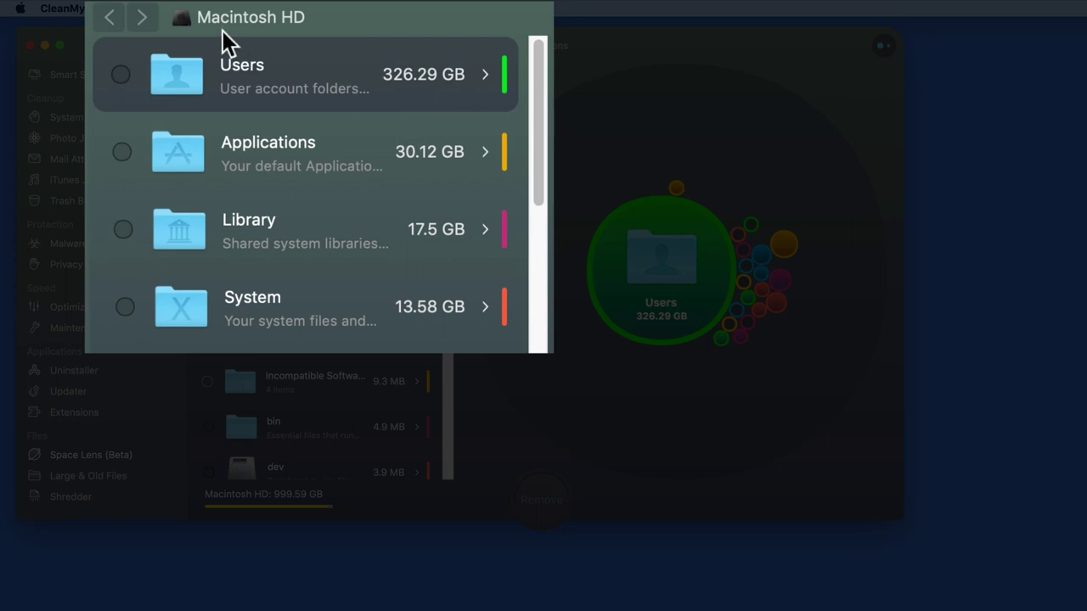
pyautogui.scroll(-5, 357, 188)
pyautogui.scroll(-5, 357, 188)
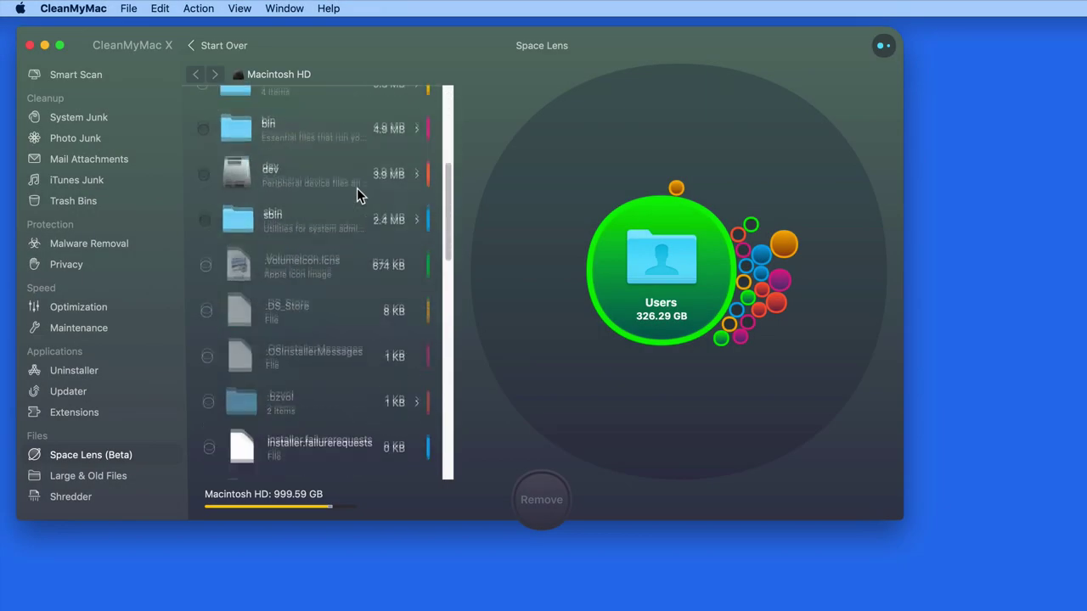
pyautogui.scroll(-5, 356, 188)
pyautogui.scroll(-5, 357, 188)
pyautogui.scroll(-5, 356, 187)
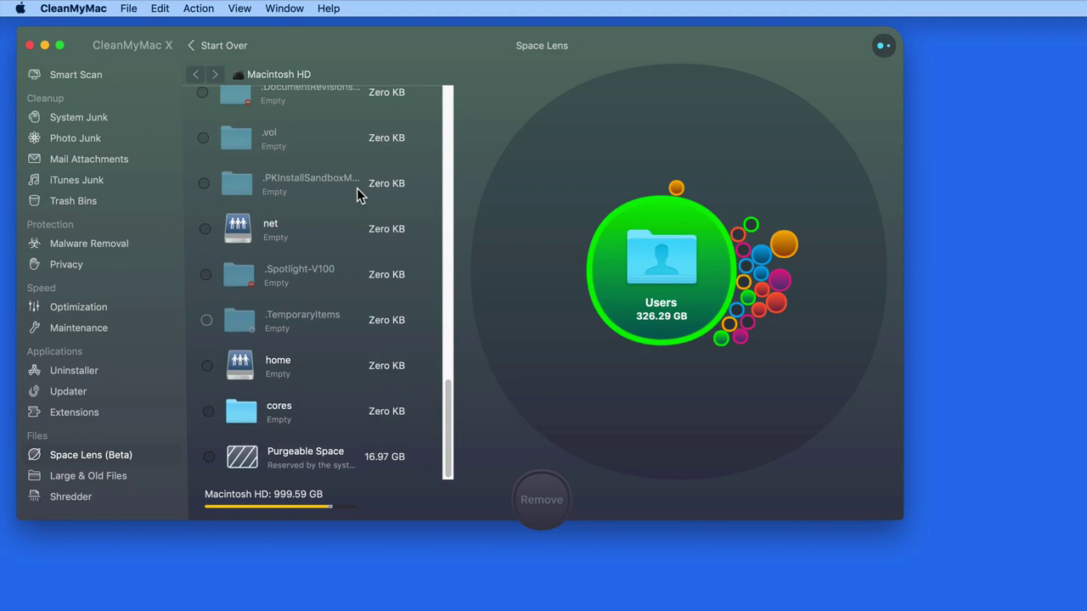
pyautogui.scroll(15, 357, 188)
pyautogui.scroll(5, 351, 184)
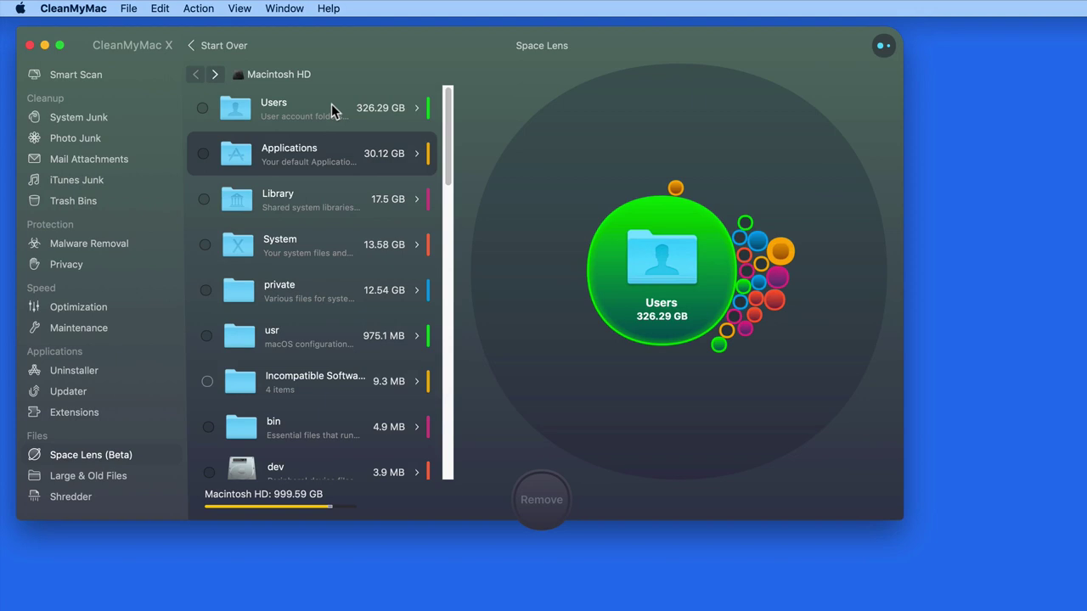
# Step: Drill into Users, then themacu, then Pictures, where Photos Library is largest at 9.77 GB
pyautogui.click(331, 113)
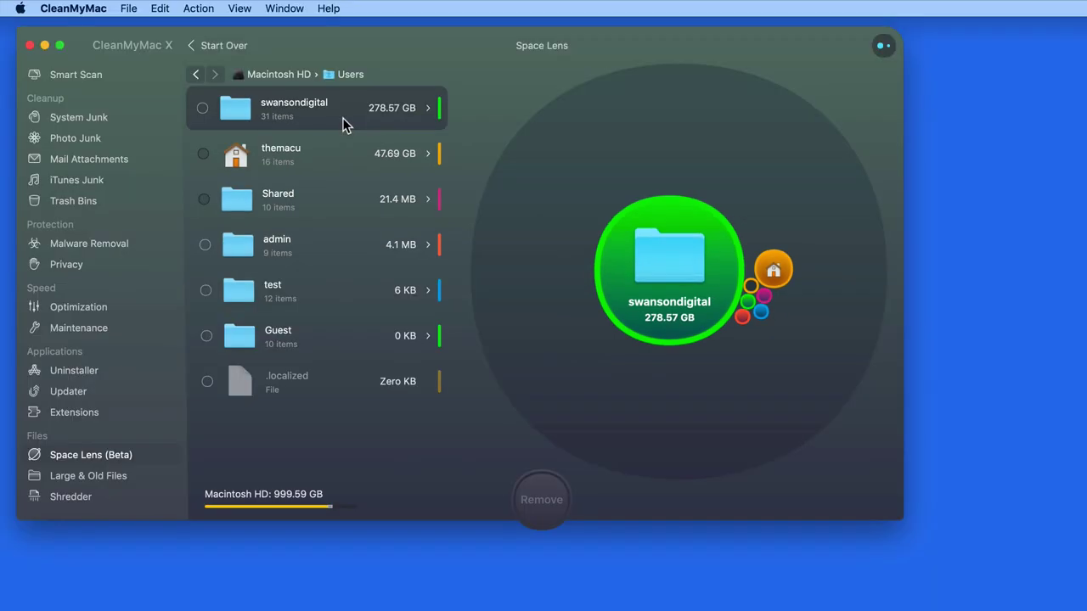
pyautogui.moveTo(774, 268)
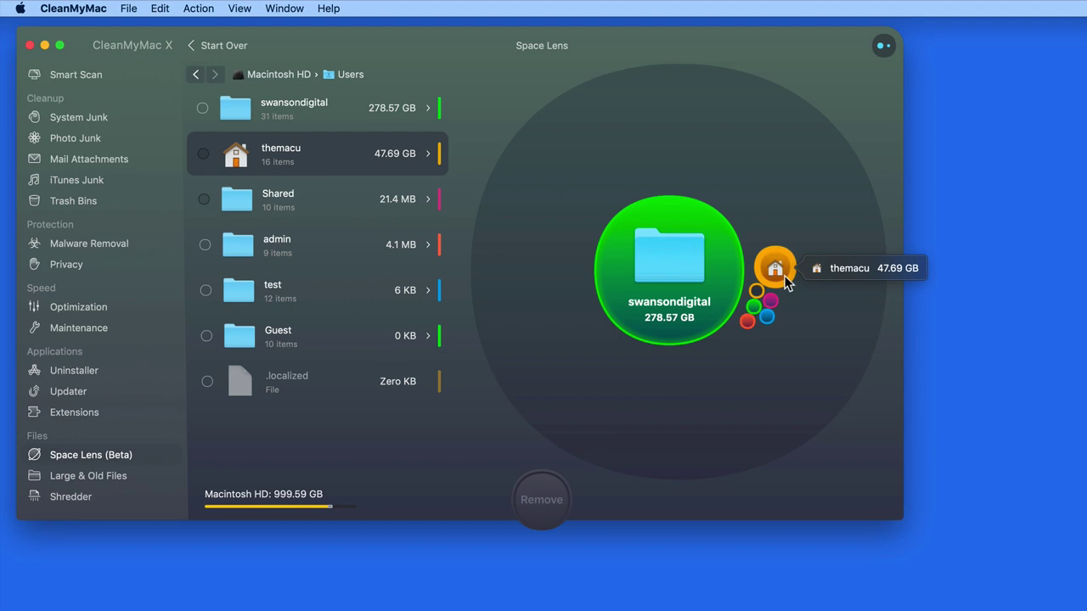
pyautogui.click(358, 165)
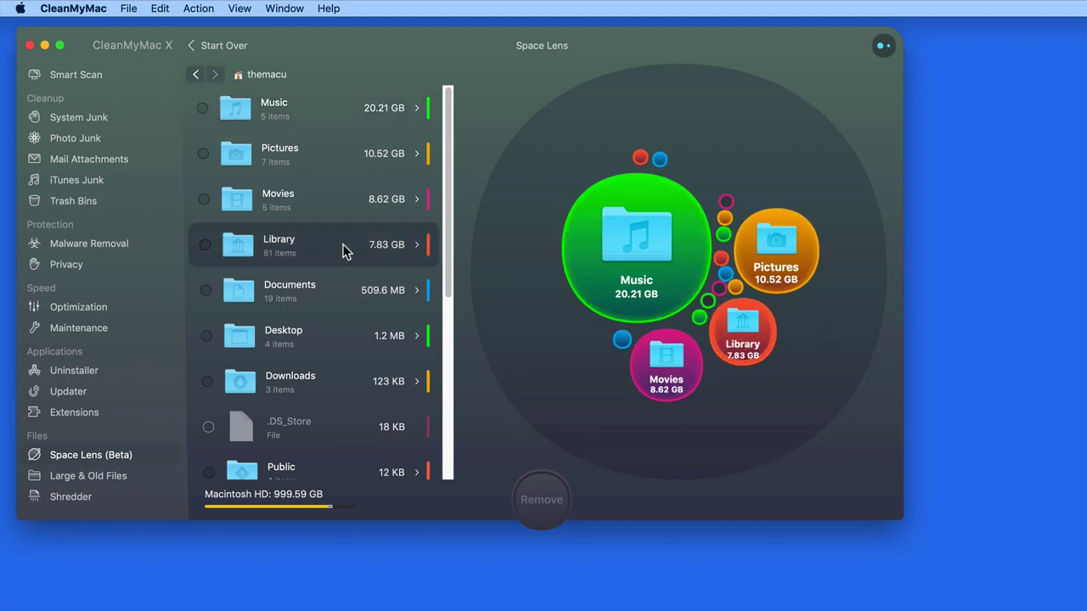
pyautogui.click(321, 166)
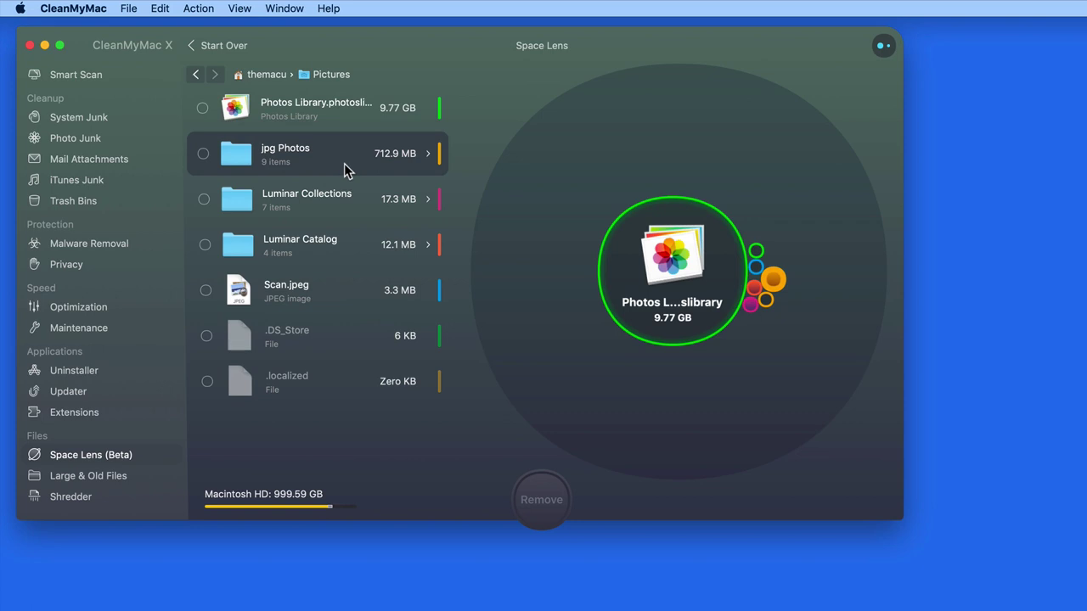
pyautogui.rightClick(345, 170)
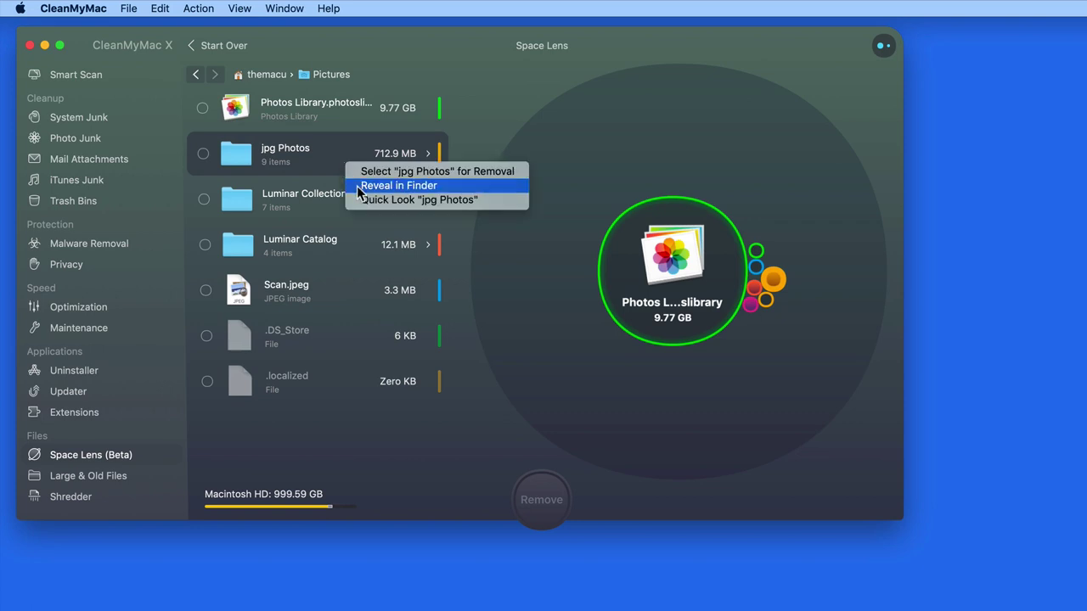
pyautogui.click(357, 186)
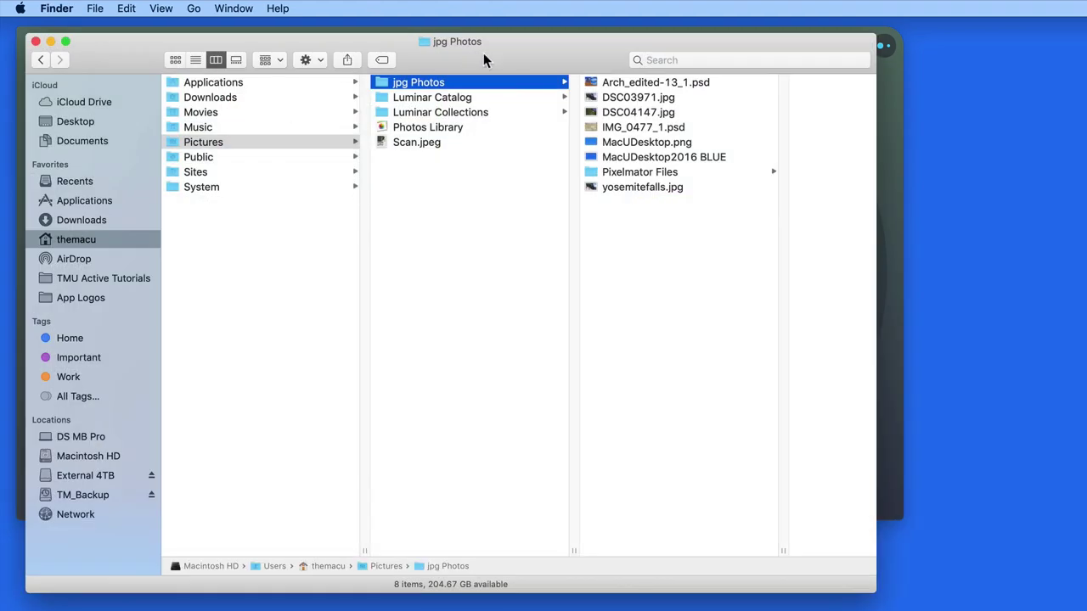
pyautogui.moveTo(483, 52); pyautogui.dragTo(620, 124)
pyautogui.click(799, 155)
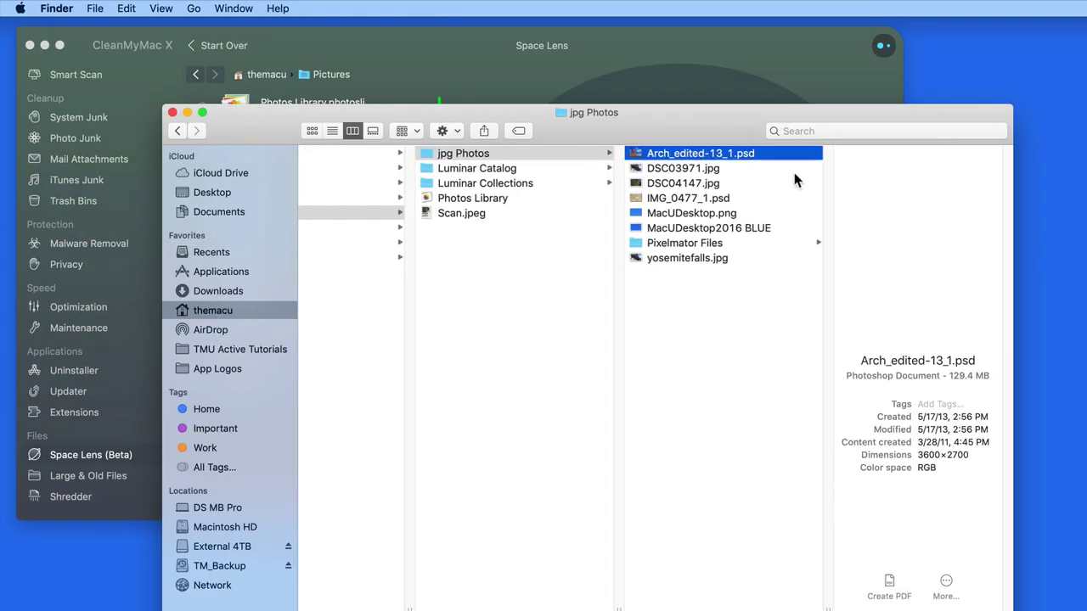
pyautogui.click(702, 214)
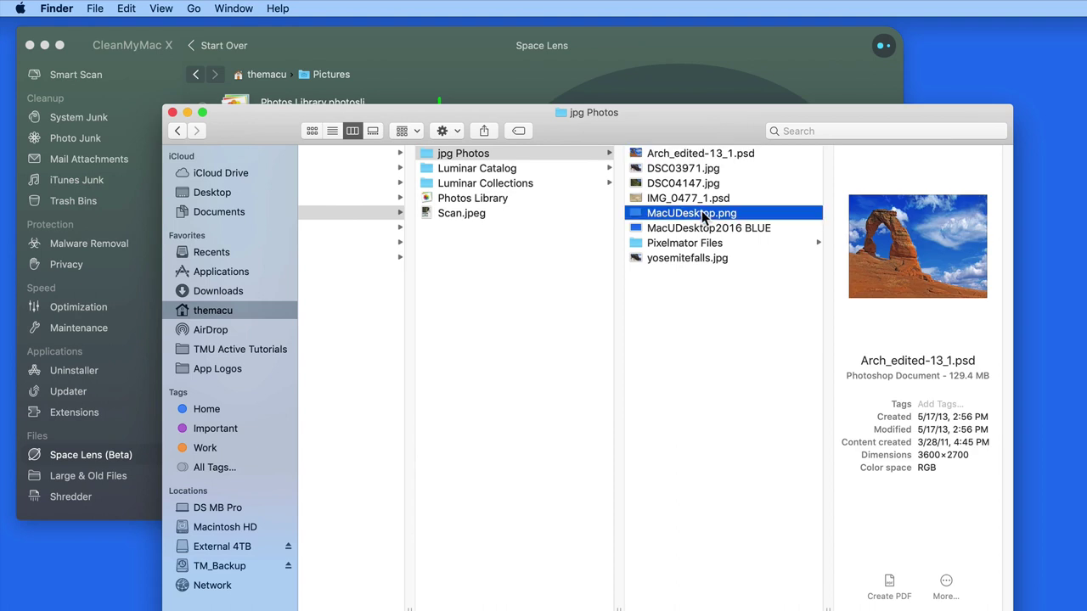
pyautogui.click(172, 112)
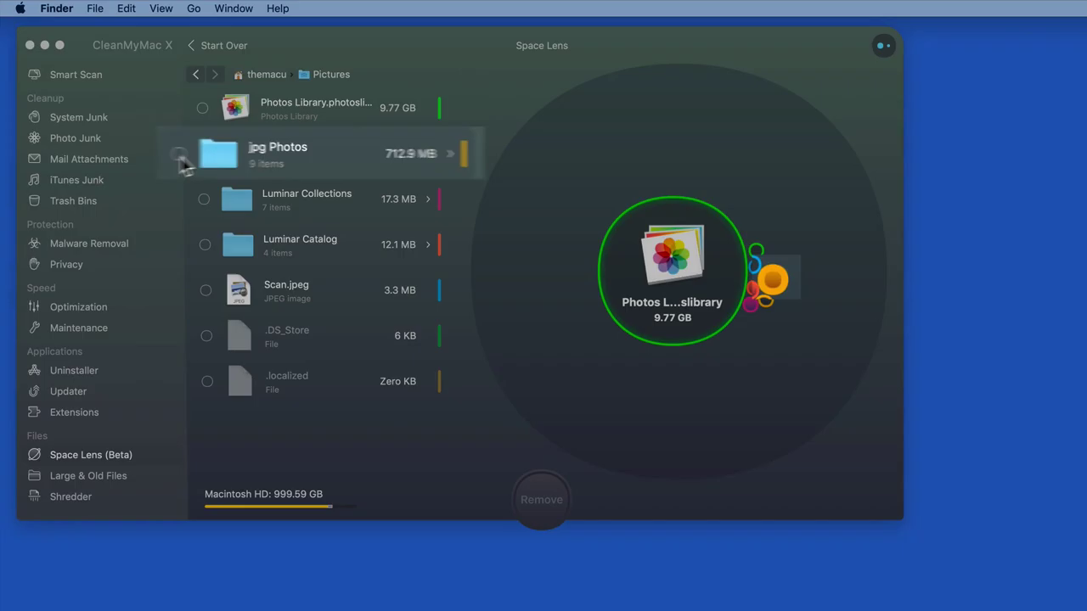
# Step: Mark the 712.9 MB jpg Photos folder and confirm its permanent removal
pyautogui.click(204, 156)
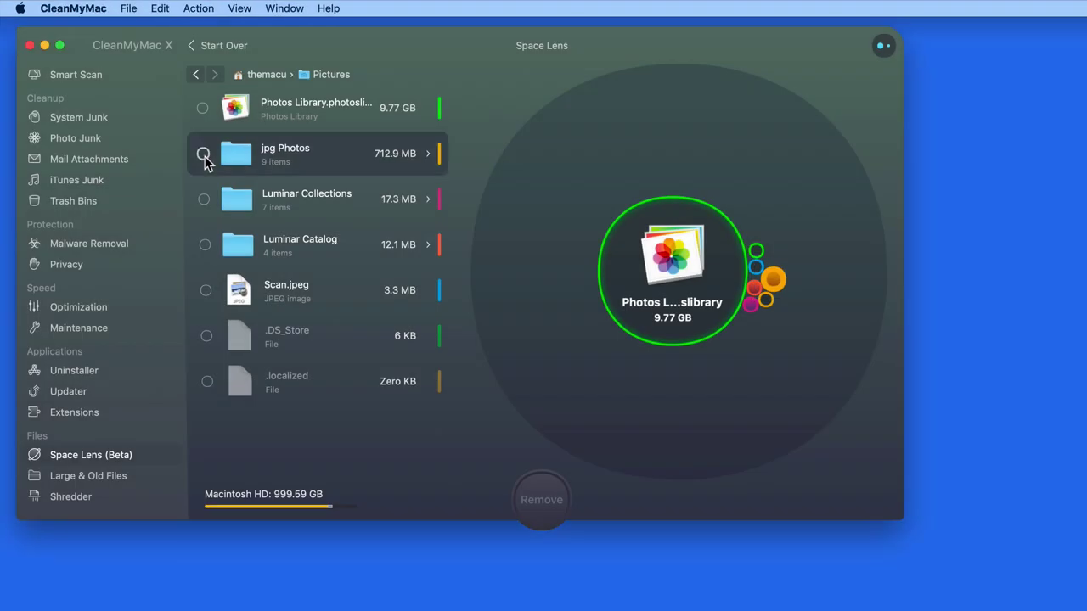
pyautogui.click(203, 156)
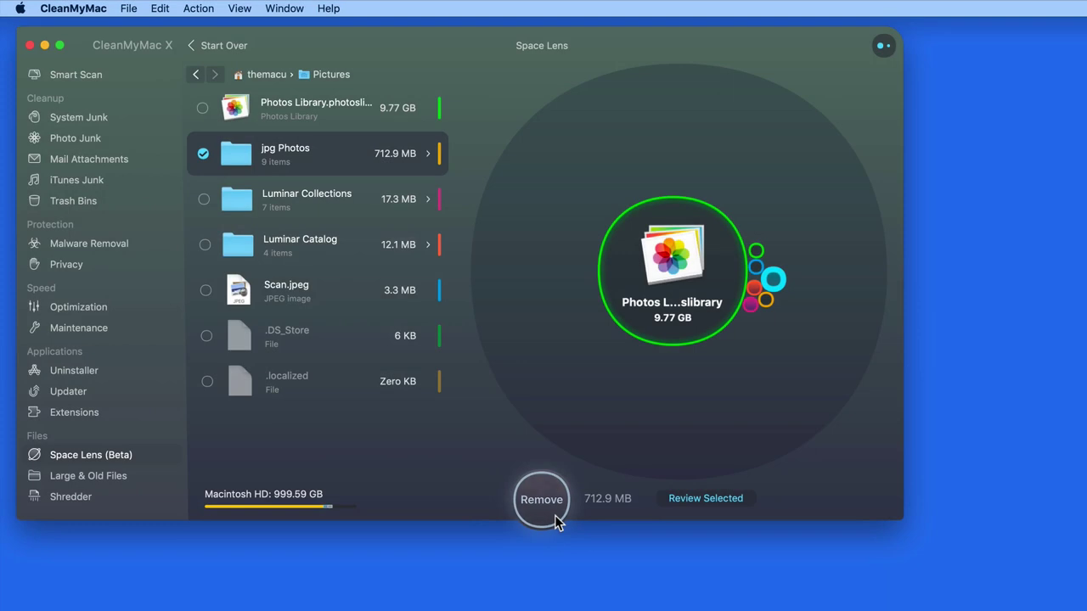
pyautogui.click(555, 517)
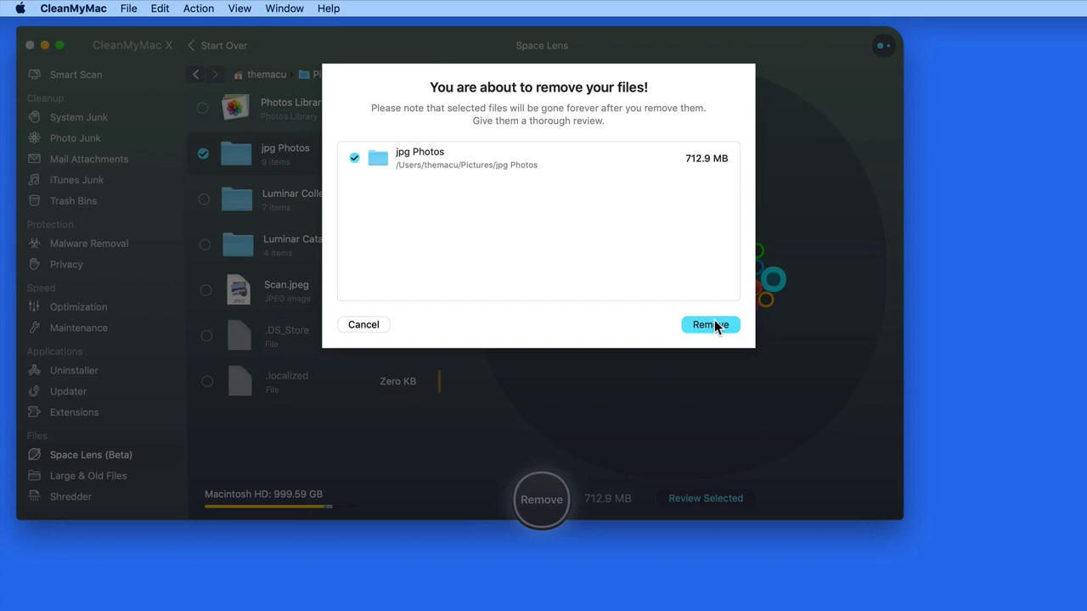
pyautogui.click(711, 324)
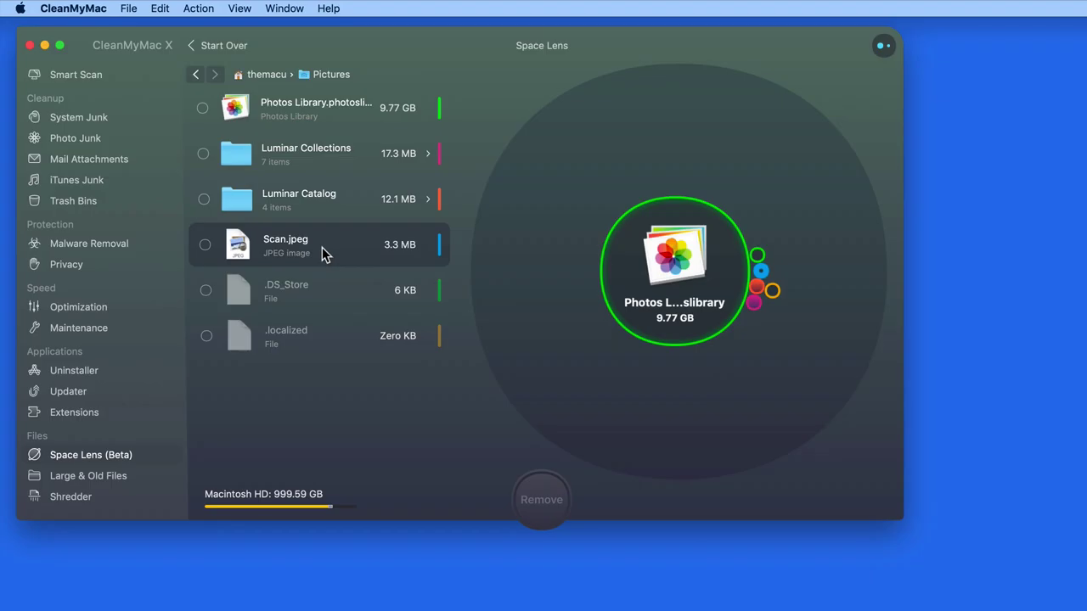
pyautogui.rightClick(327, 253)
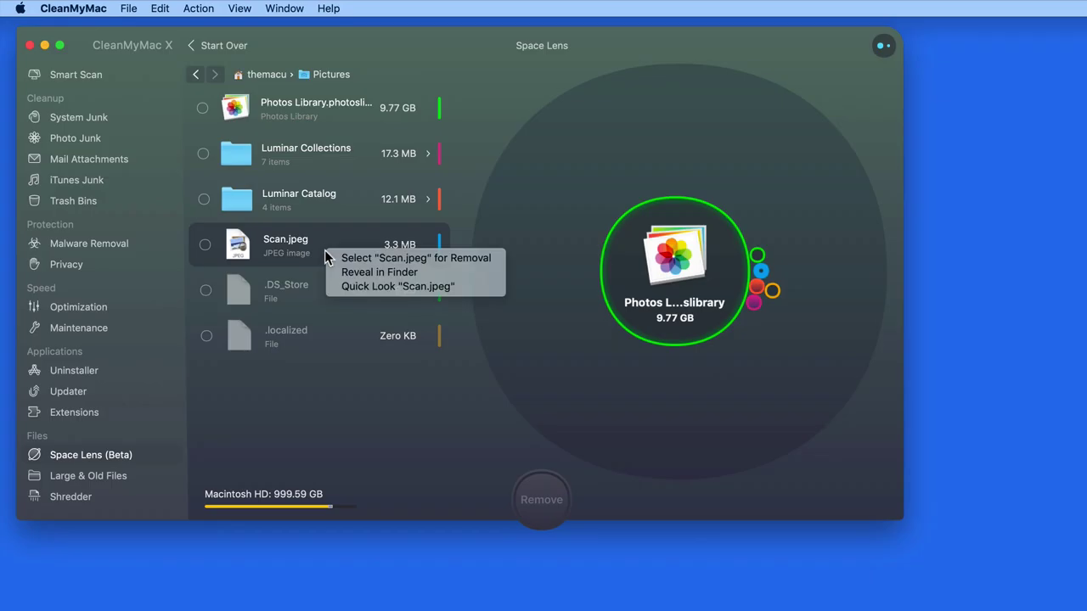
pyautogui.click(344, 288)
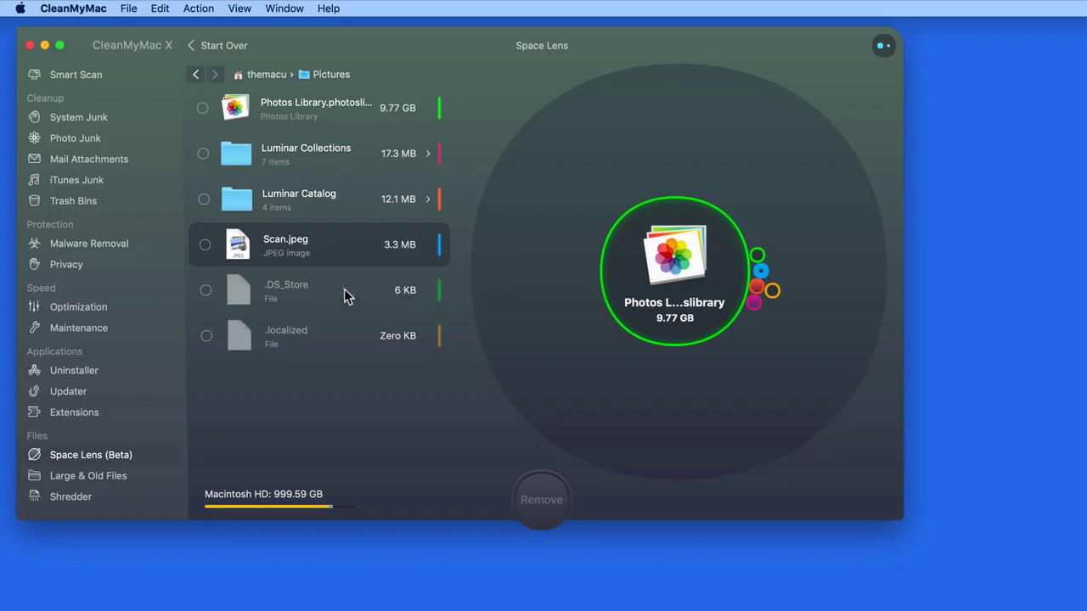
pyautogui.moveTo(703, 60); pyautogui.dragTo(448, 65)
pyautogui.click(331, 59)
# Step: Discard the old results, scan External 4TB, and open its iMovie folder (iMovie Library 306.97 GB)
pyautogui.click(193, 51)
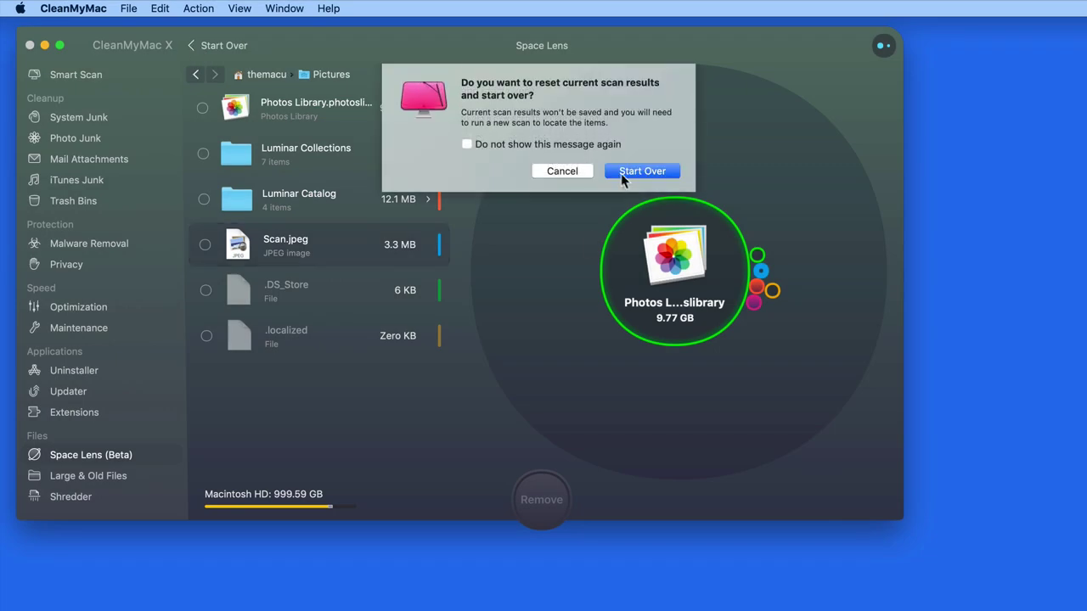
pyautogui.click(654, 174)
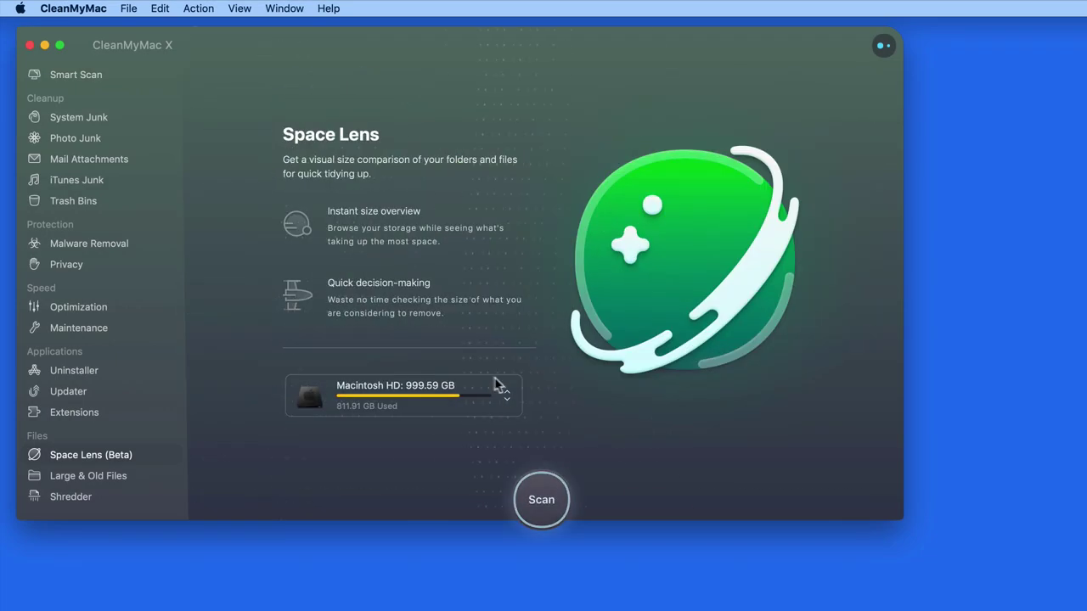
pyautogui.click(507, 396)
pyautogui.click(377, 443)
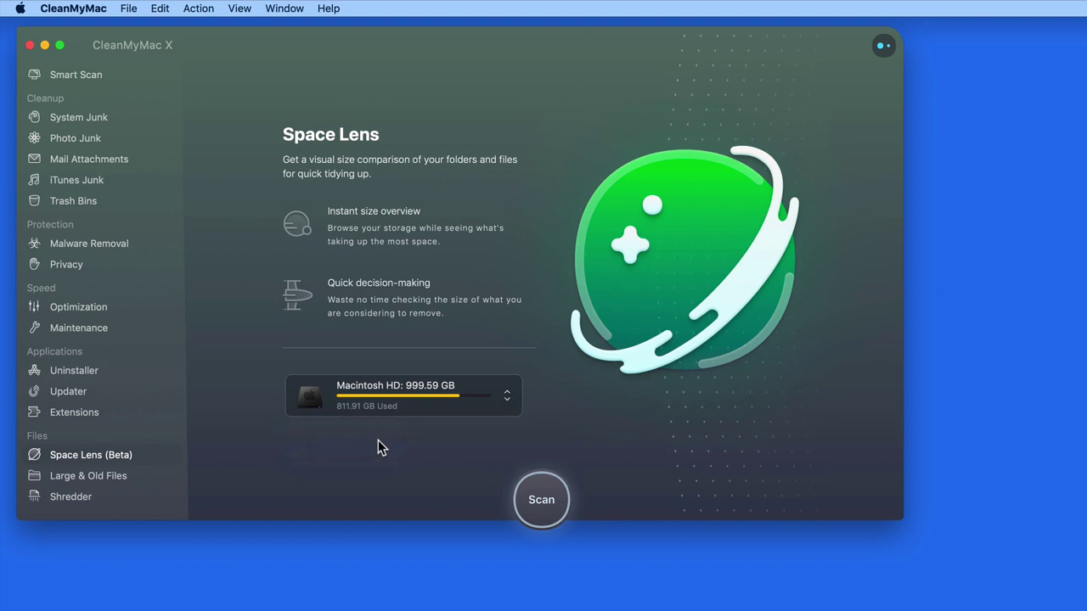
pyautogui.click(554, 504)
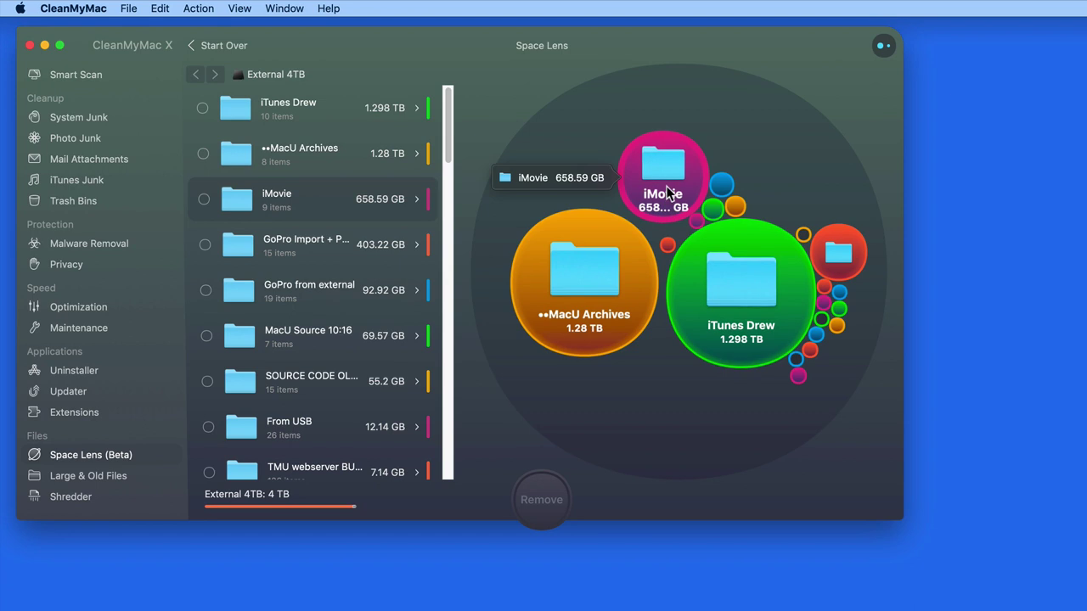
pyautogui.click(666, 192)
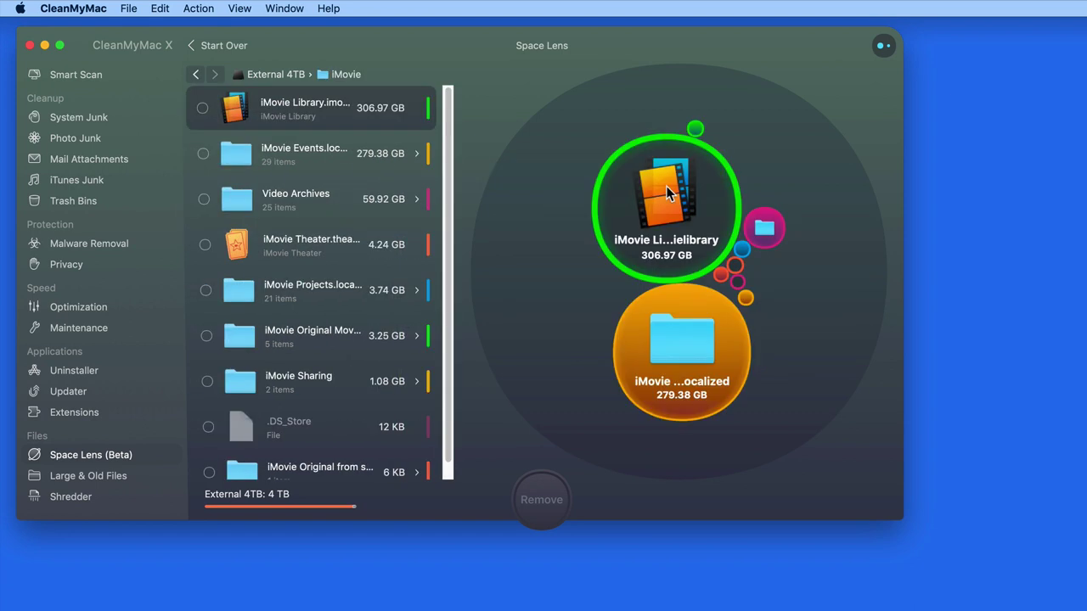